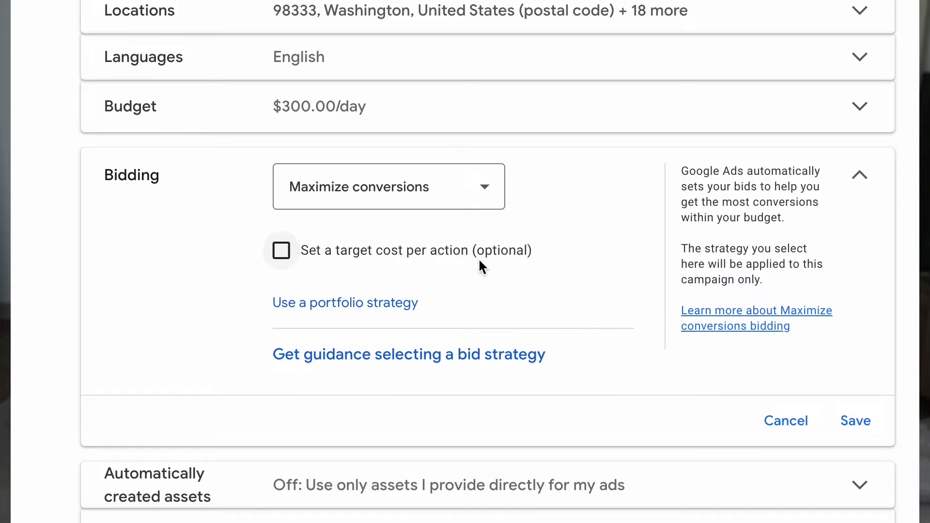
Step: Enable the optional target cost per action for the campaign's Maximize conversions bidding
{"action": "left_click", "coordinate": [282, 252]}
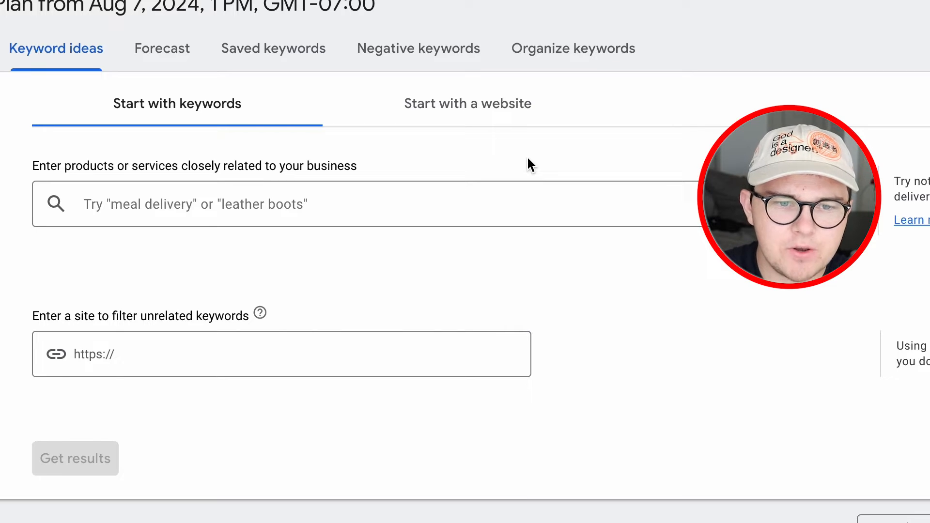
Step: Get Keyword Planner ideas for water heater repair, water heater installation and water heater service
{"action": "left_click", "coordinate": [381, 198]}
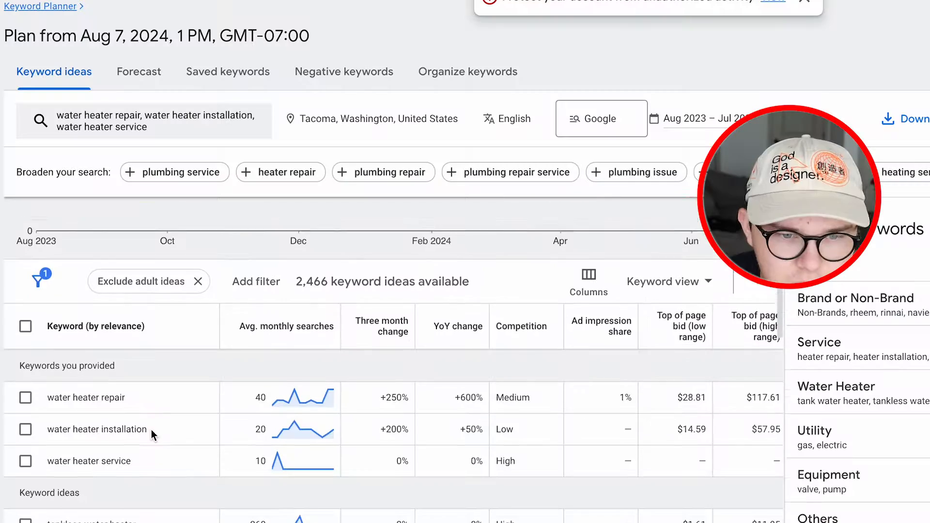
{"action": "scroll", "coordinate": [152, 429], "scroll_direction": "down", "scroll_amount": 1}
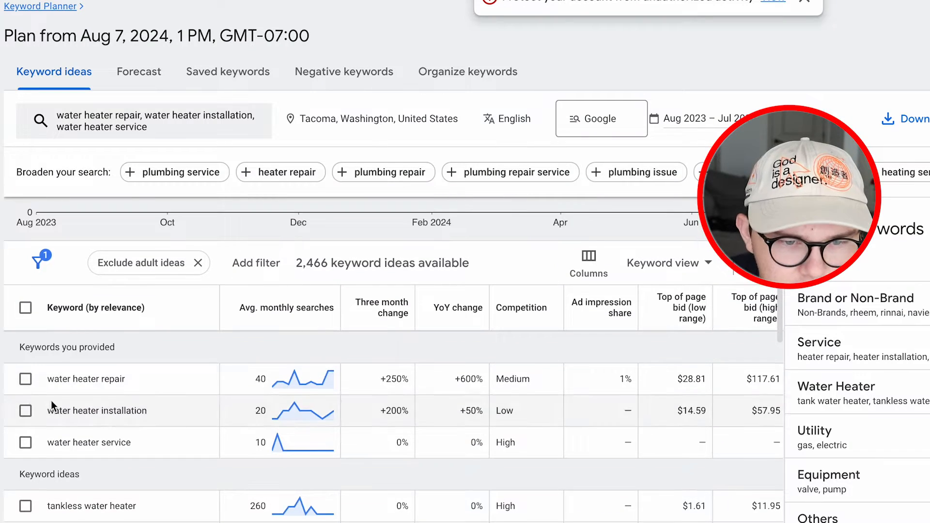
Step: Select the keywords water heater repair, water heater installation, water heater service and water heater replacement
{"action": "left_click", "coordinate": [25, 379]}
{"action": "left_click", "coordinate": [25, 410]}
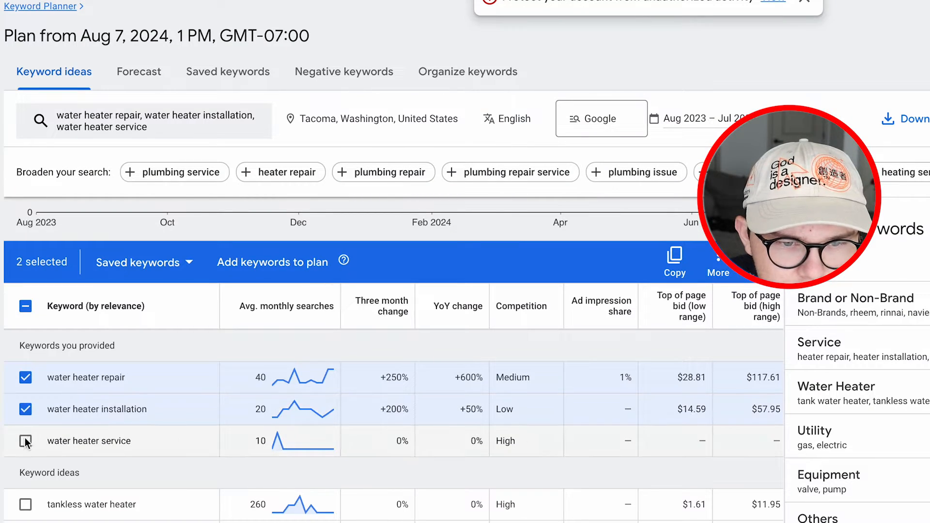
{"action": "left_click", "coordinate": [25, 441]}
{"action": "scroll", "coordinate": [25, 438], "scroll_direction": "down", "scroll_amount": 3}
{"action": "left_click", "coordinate": [25, 349]}
{"action": "left_click", "coordinate": [26, 349]}
{"action": "left_click", "coordinate": [25, 380]}
Step: Add "water heater repair near me" and "hot water heater repair" to the keyword selection
{"action": "scroll", "coordinate": [55, 393], "scroll_direction": "down", "scroll_amount": 2}
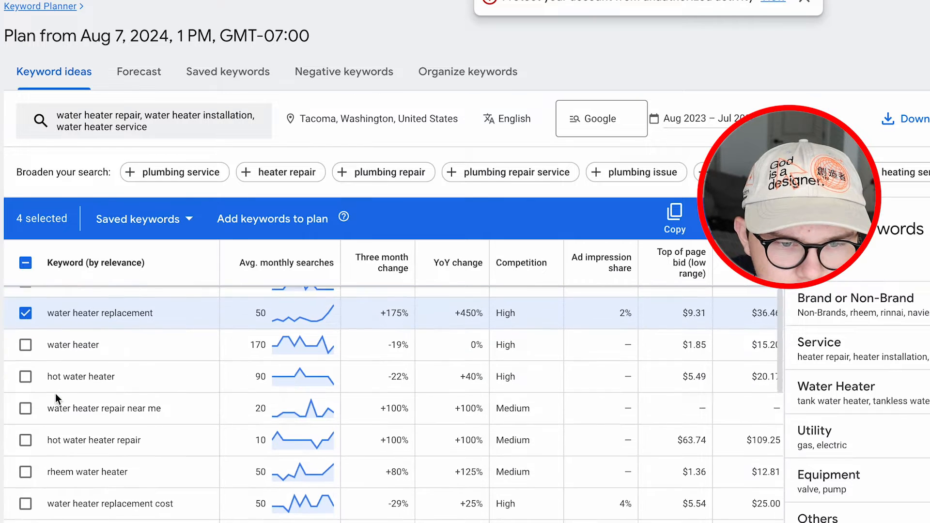
{"action": "scroll", "coordinate": [30, 400], "scroll_direction": "down", "scroll_amount": 1}
{"action": "left_click", "coordinate": [27, 385]}
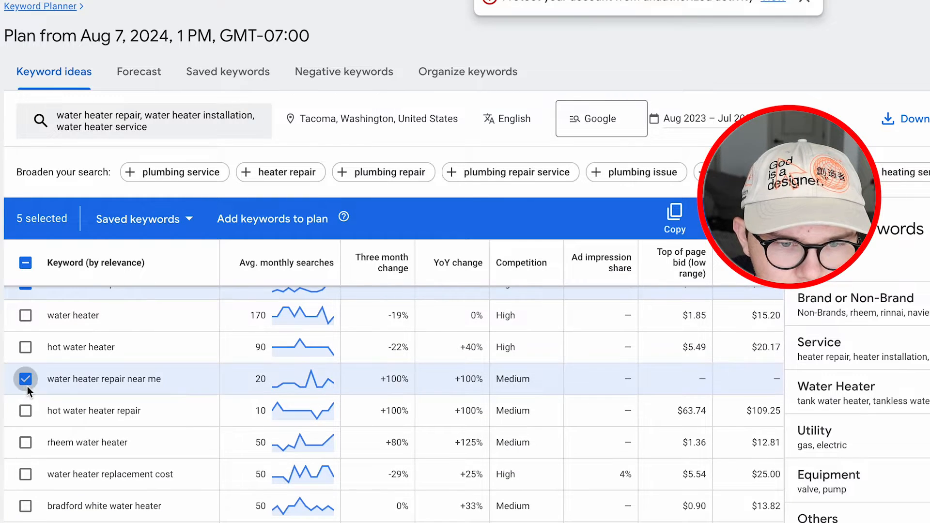
{"action": "scroll", "coordinate": [42, 388], "scroll_direction": "down", "scroll_amount": 2}
{"action": "left_click", "coordinate": [29, 357]}
{"action": "scroll", "coordinate": [51, 383], "scroll_direction": "down", "scroll_amount": 2}
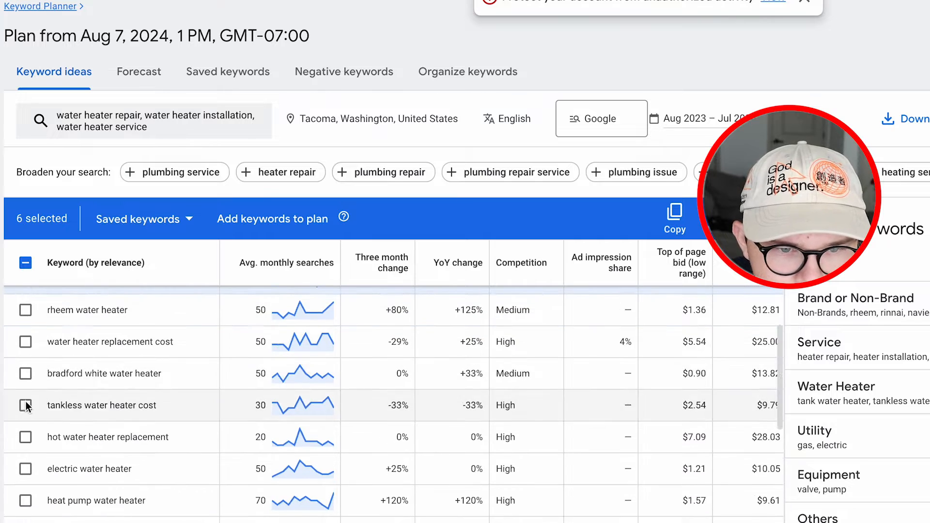
Step: Also select hot water heater replacement, hot water tank replacement, hot water heater repair near me and water heater replacement near me
{"action": "left_click", "coordinate": [27, 437]}
{"action": "scroll", "coordinate": [28, 430], "scroll_direction": "up", "scroll_amount": 1}
{"action": "scroll", "coordinate": [29, 429], "scroll_direction": "down", "scroll_amount": 4}
{"action": "left_click", "coordinate": [26, 425]}
{"action": "scroll", "coordinate": [24, 436], "scroll_direction": "down", "scroll_amount": 2}
{"action": "scroll", "coordinate": [24, 426], "scroll_direction": "down", "scroll_amount": 3}
{"action": "left_click", "coordinate": [26, 494]}
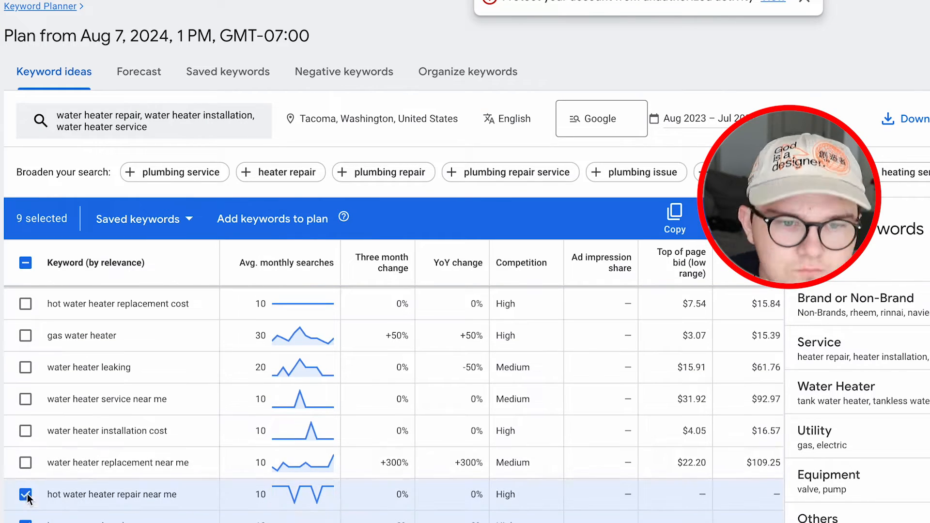
{"action": "left_click", "coordinate": [26, 462]}
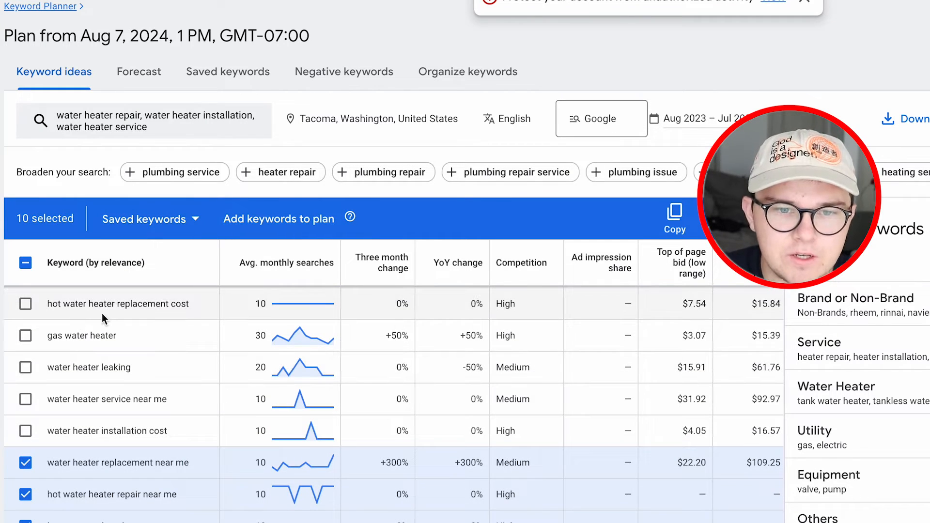
Step: Add the selected keywords to the plan and open the plan's saved keywords
{"action": "left_click", "coordinate": [242, 224]}
{"action": "scroll", "coordinate": [427, 460], "scroll_direction": "down", "scroll_amount": 3}
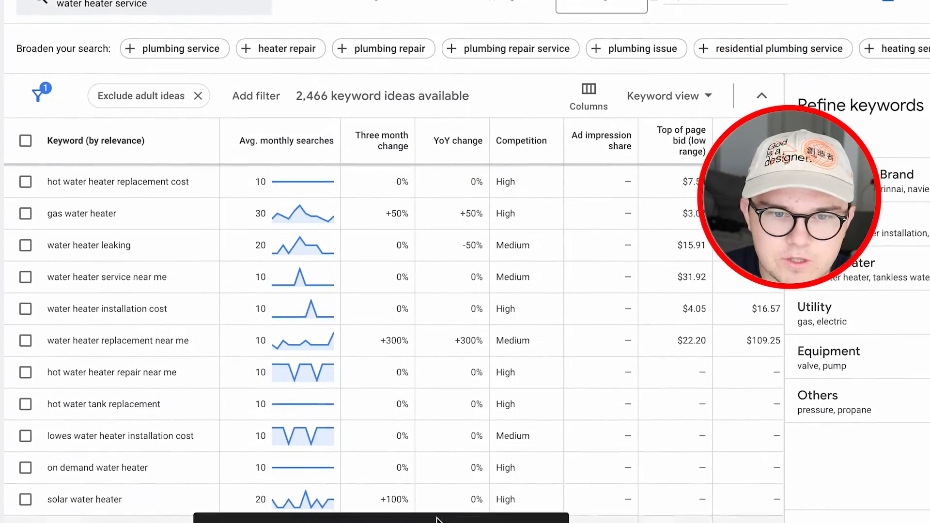
{"action": "left_click", "coordinate": [443, 482]}
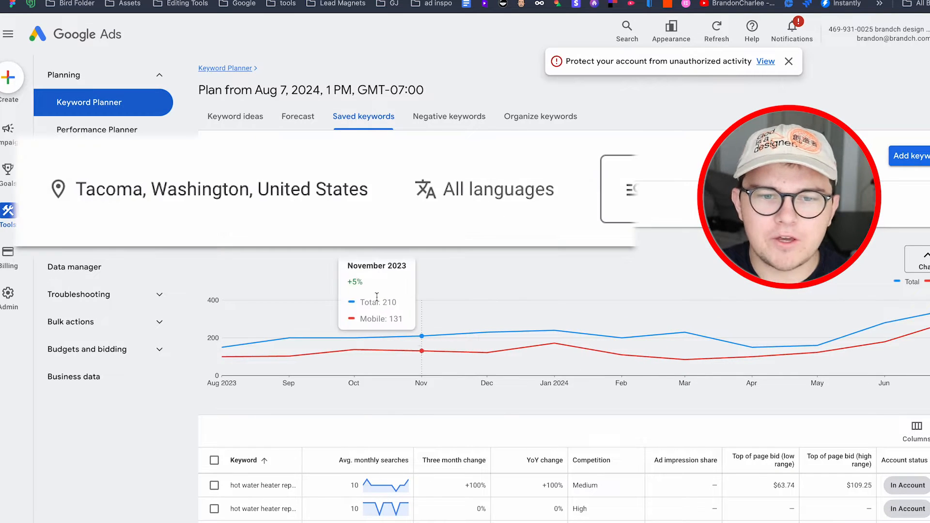
Step: Replace the plan's Tacoma location with Los Angeles, California, United States
{"action": "left_click", "coordinate": [297, 206]}
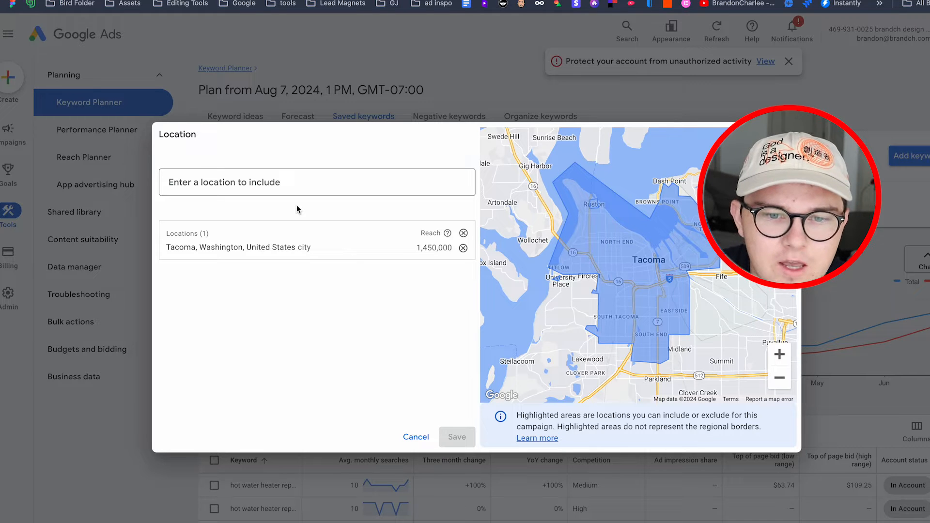
{"action": "left_click", "coordinate": [464, 234]}
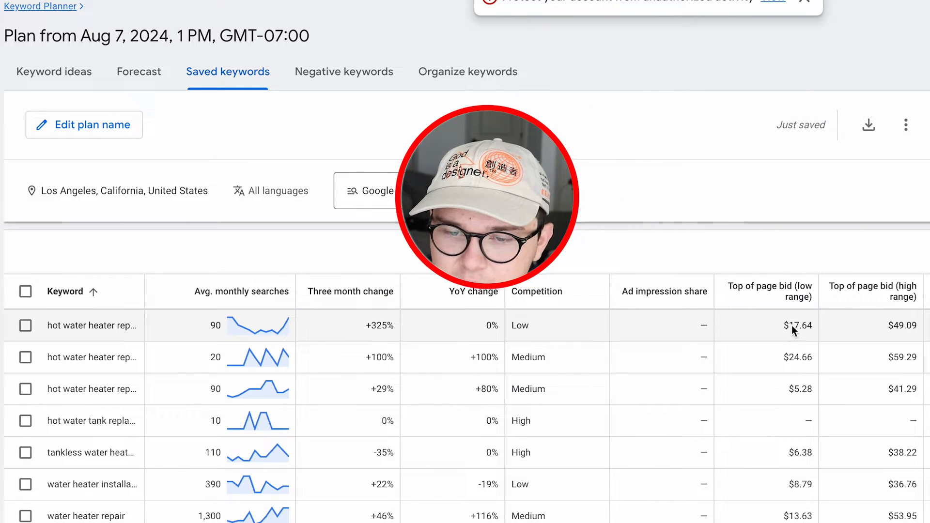
{"action": "mouse_move", "coordinate": [869, 296]}
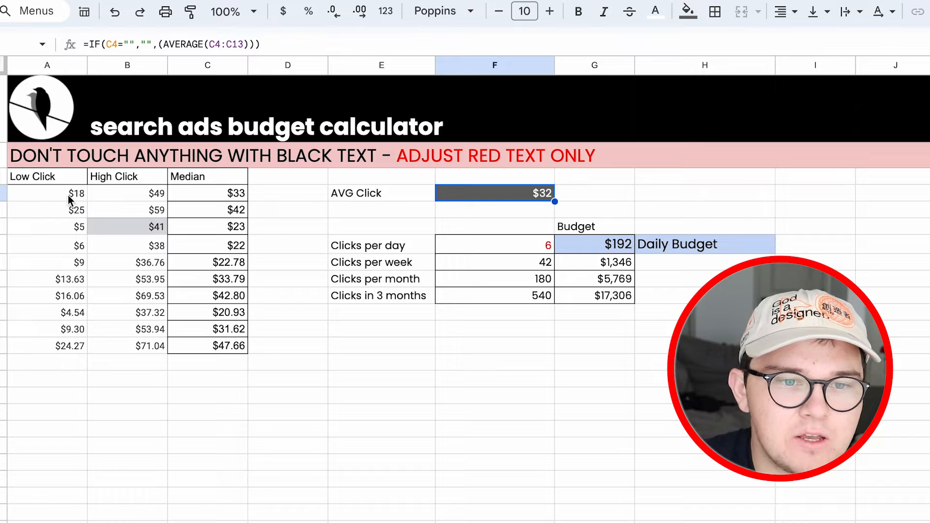
Step: Switch to the search ads budget calculator in Google Sheets and review the median click costs, clicks per day and daily budget
{"action": "left_click_drag", "start_coordinate": [215, 195], "coordinate": [226, 358]}
{"action": "left_click", "coordinate": [313, 332]}
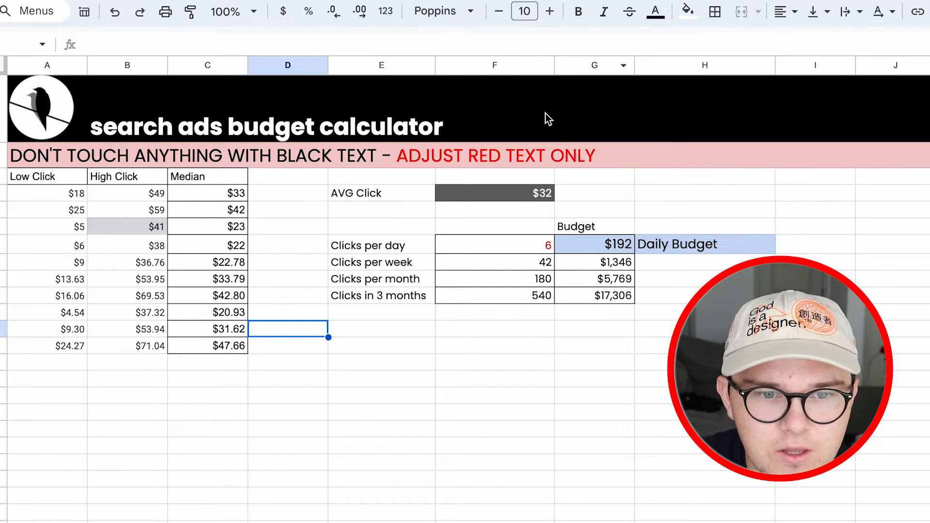
{"action": "left_click", "coordinate": [527, 247]}
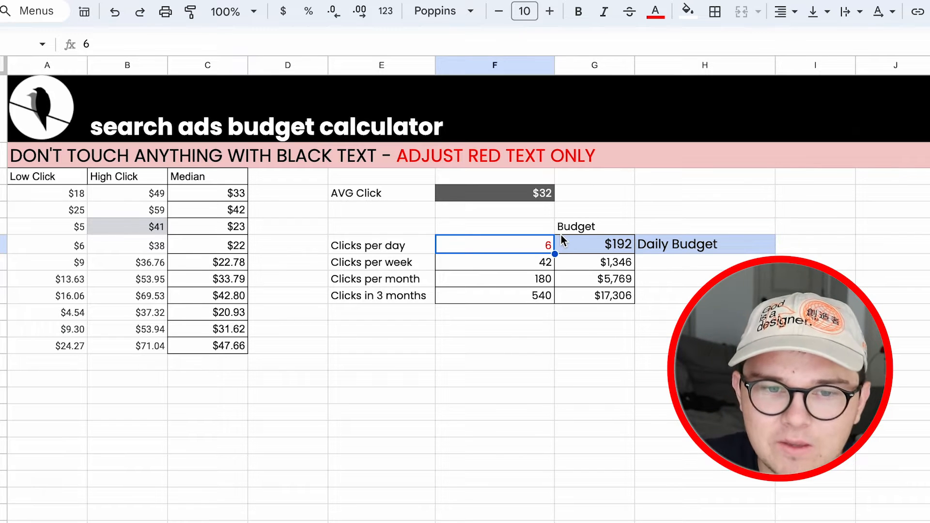
{"action": "left_click", "coordinate": [619, 247]}
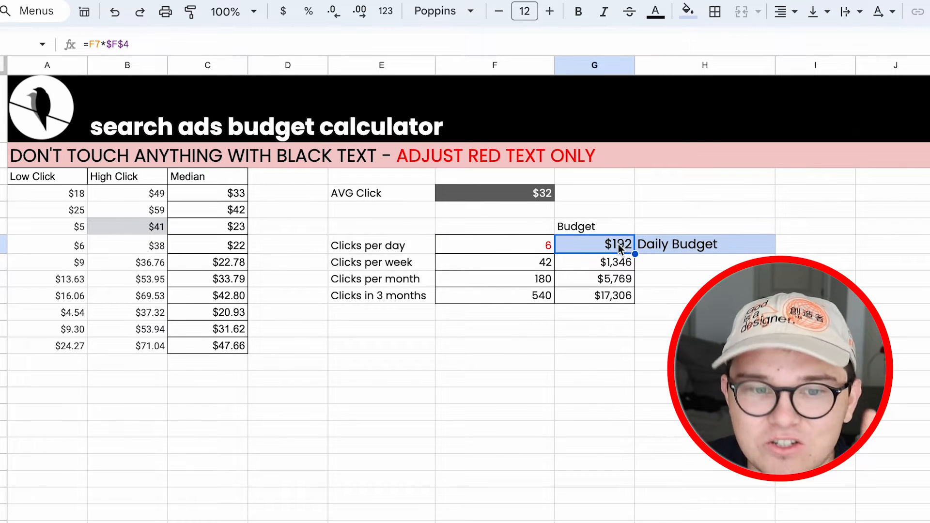
Step: Set the clicks per day to 7 in the budget calculator
{"action": "left_click", "coordinate": [523, 250]}
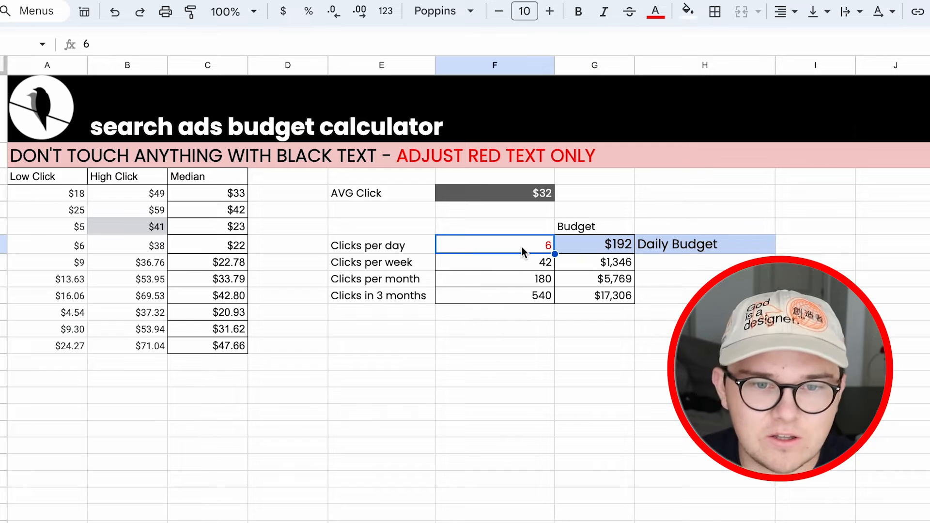
{"action": "type", "text": "7"}
{"action": "key", "text": "Return"}
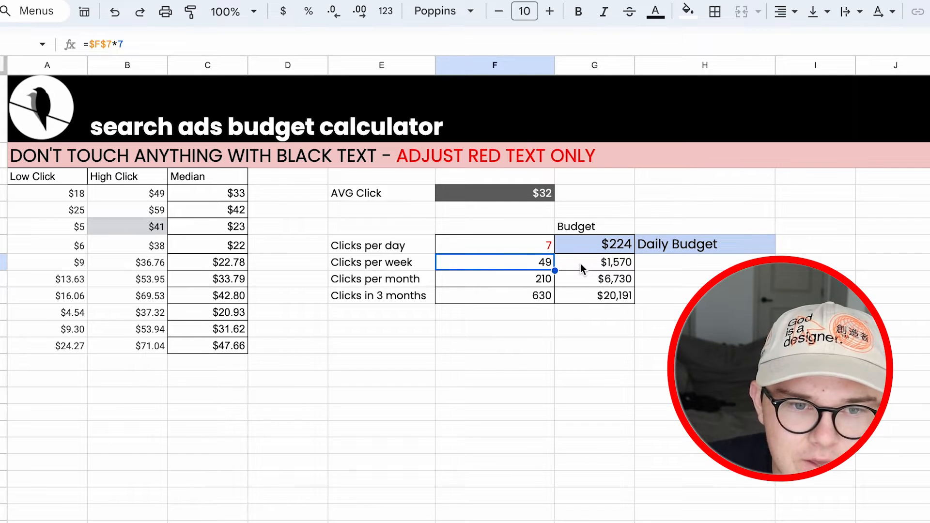
Step: Check the calculator's click count and budget for three months
{"action": "left_click", "coordinate": [518, 294]}
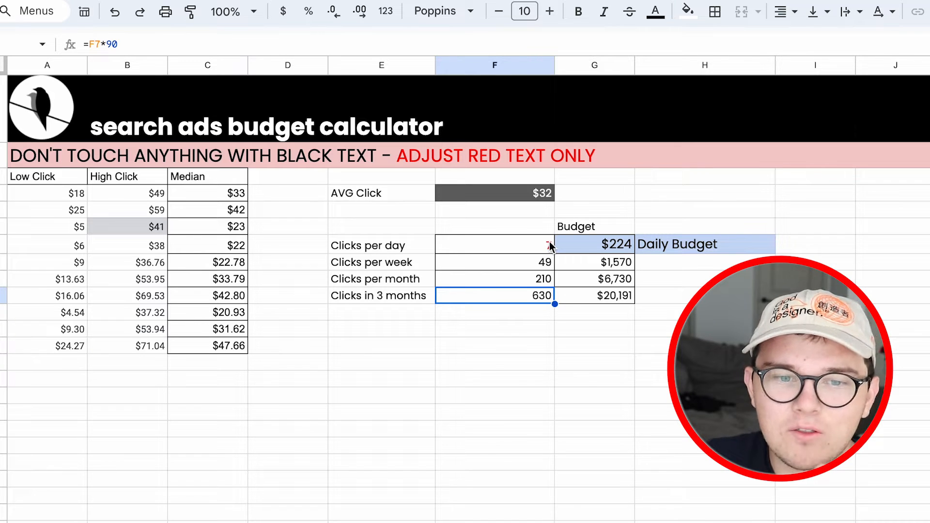
{"action": "left_click", "coordinate": [615, 295]}
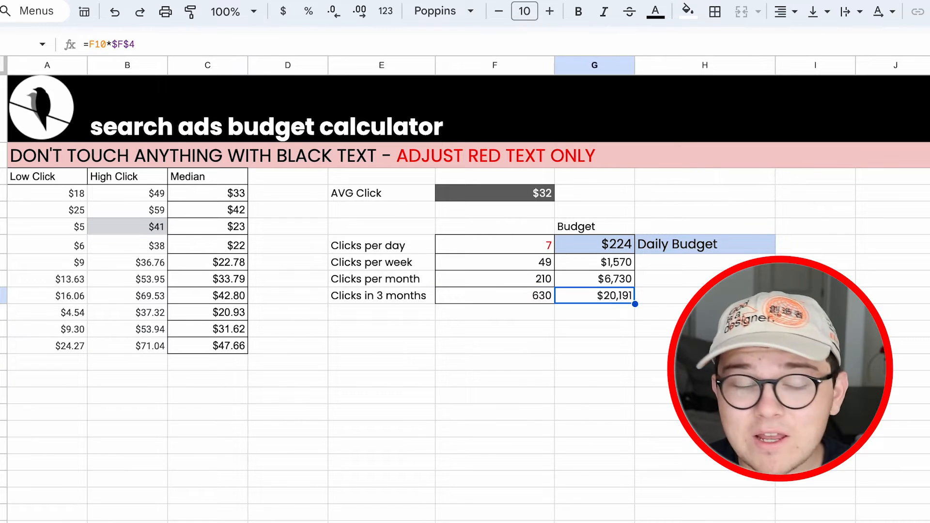